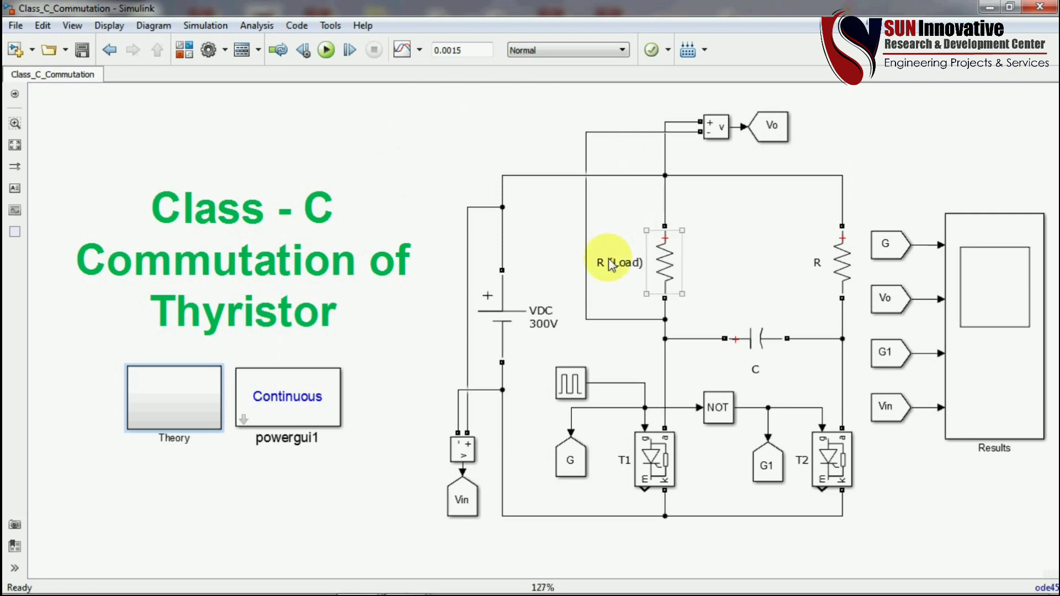
- Review the period and pulse width parameters of the Pulse Generator that drives the thyristor gates
click(551, 250)
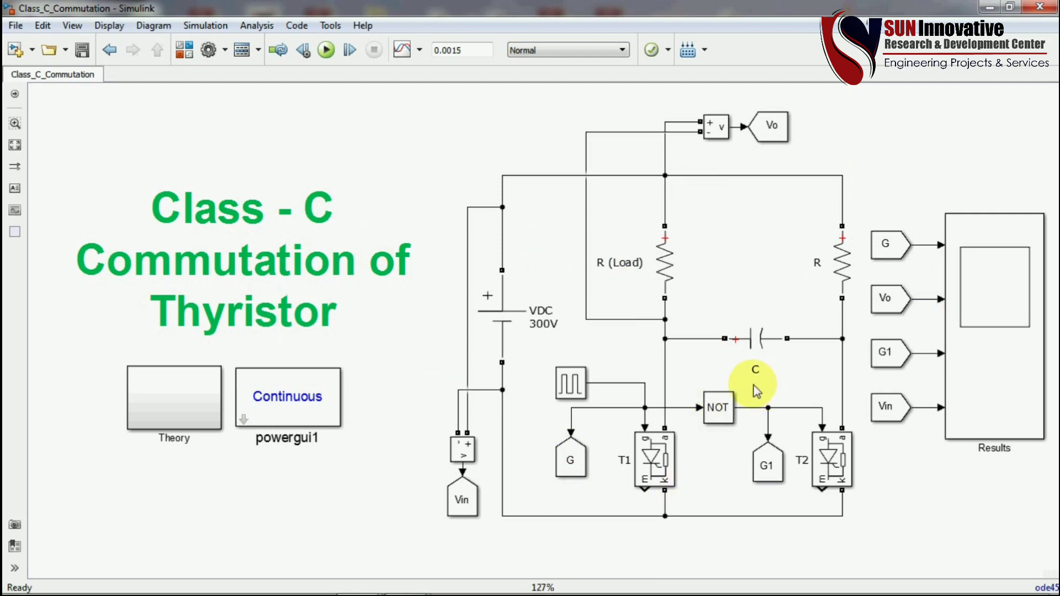
click(502, 316)
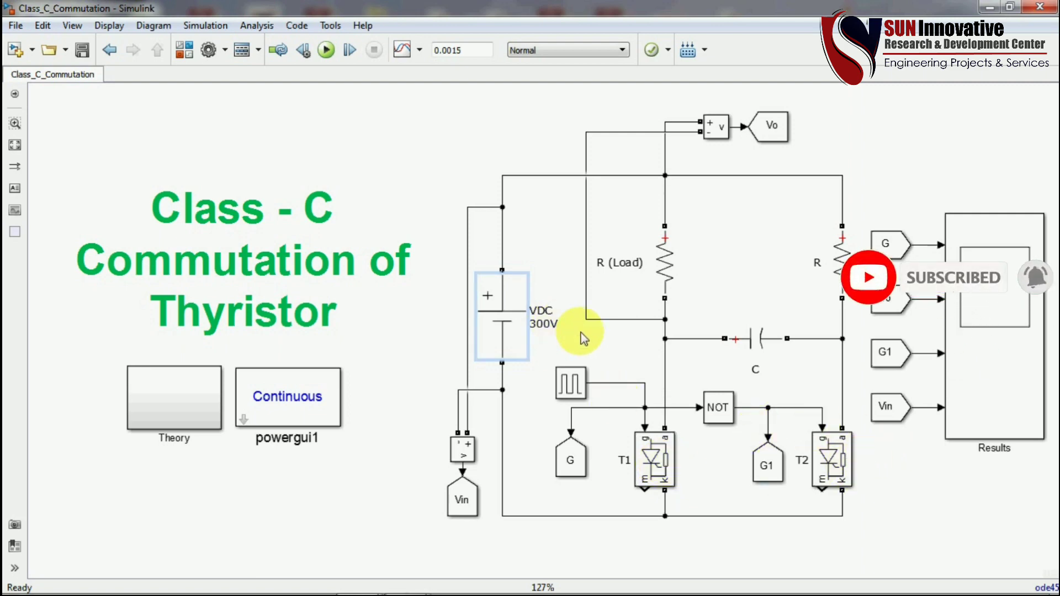
double_click(578, 382)
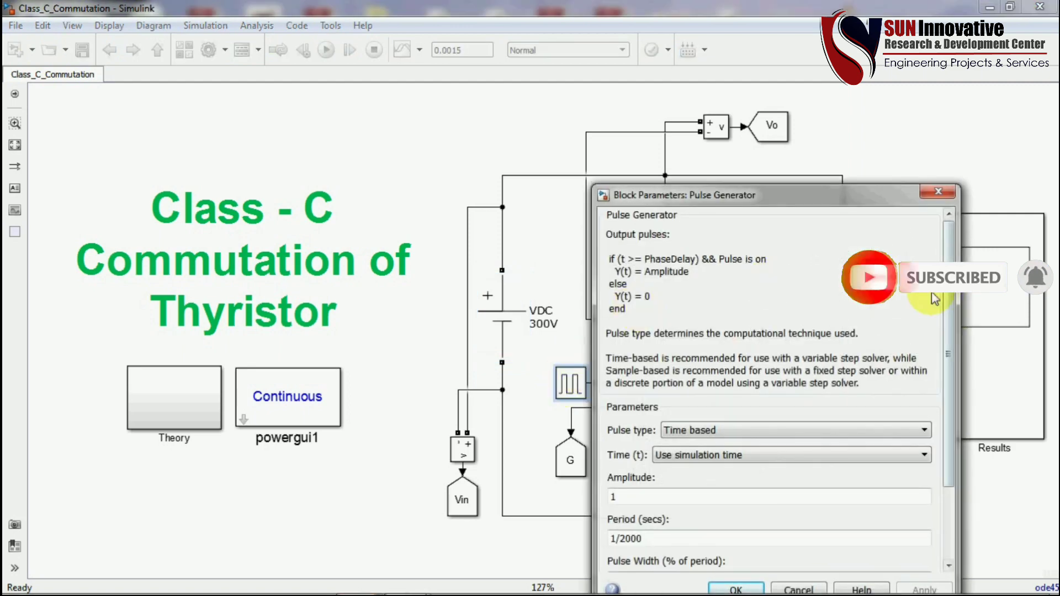
drag(846, 200, 798, 60)
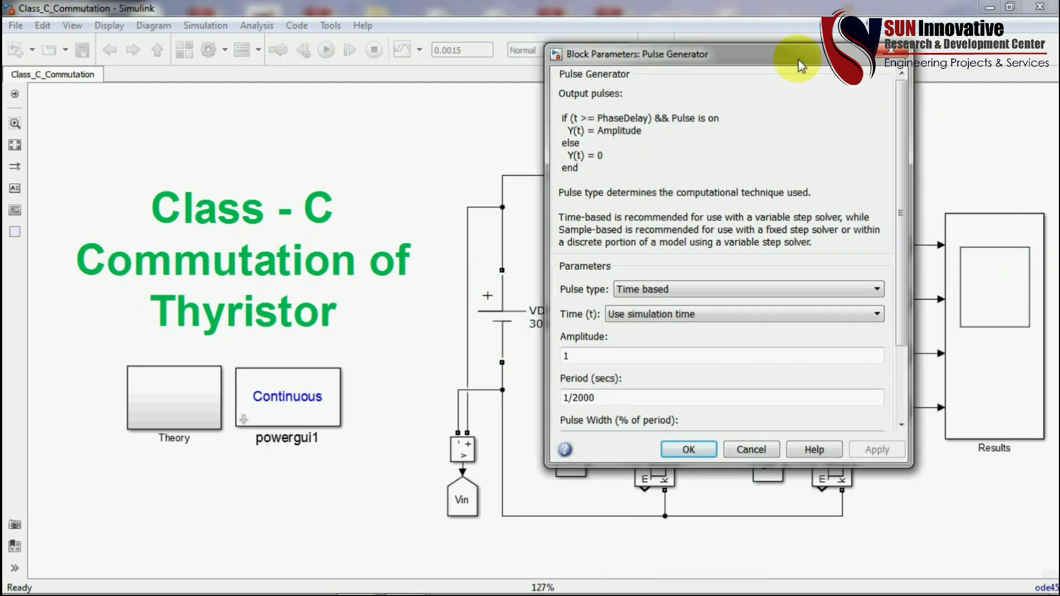
drag(907, 147, 905, 290)
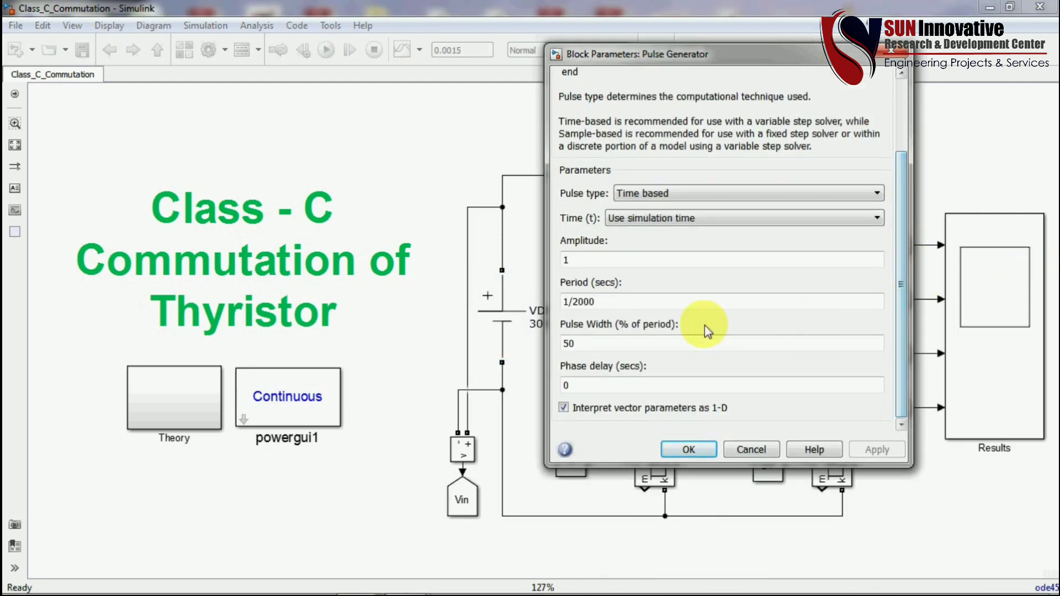
triple_click(610, 305)
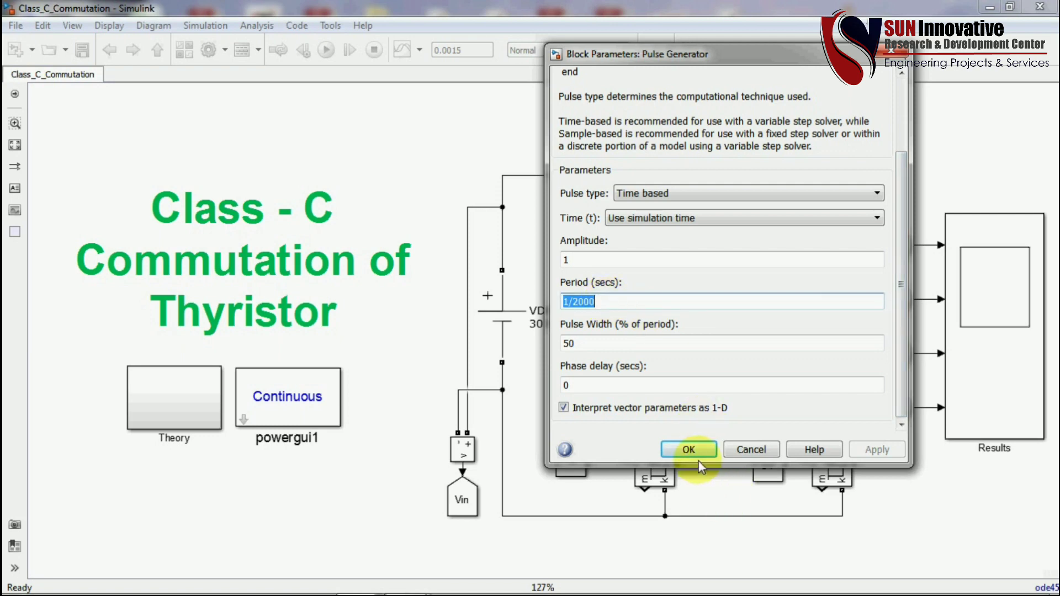
double_click(618, 347)
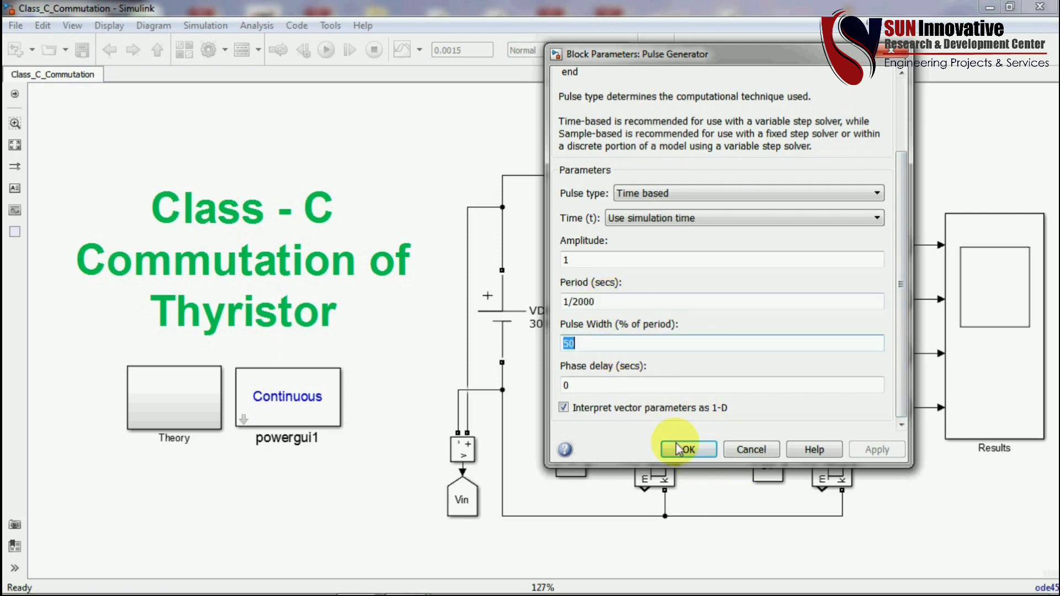
click(680, 450)
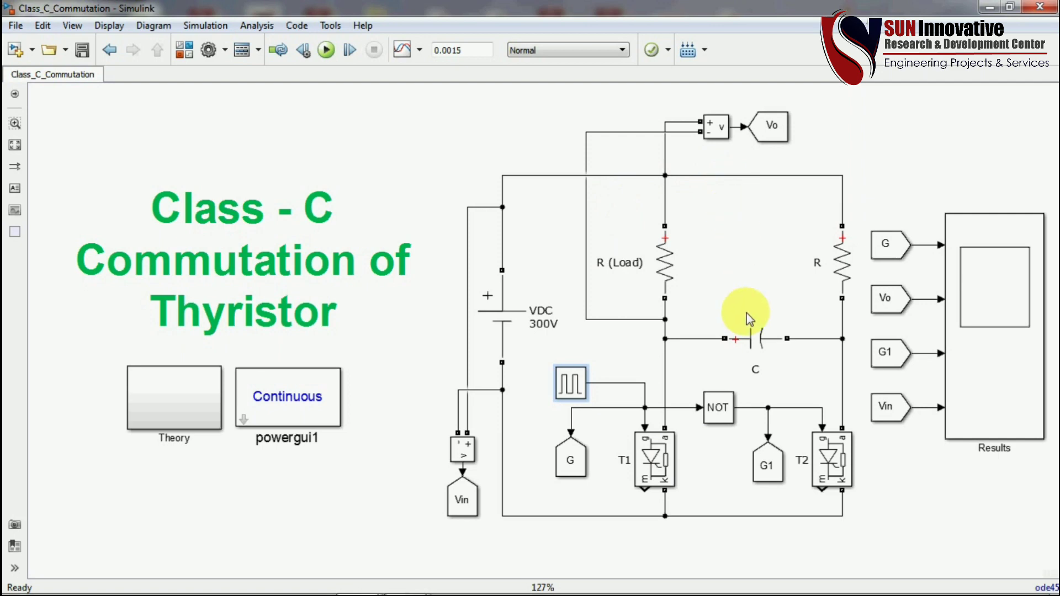
- Check the resistance parameter of the R (Load) branch
click(661, 252)
double_click(662, 253)
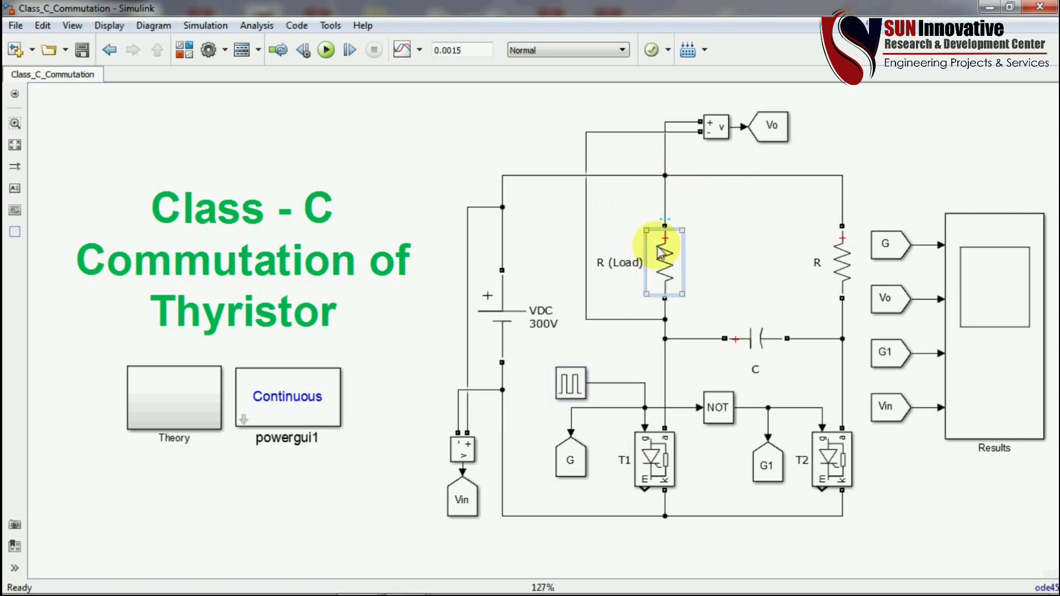
double_click(769, 308)
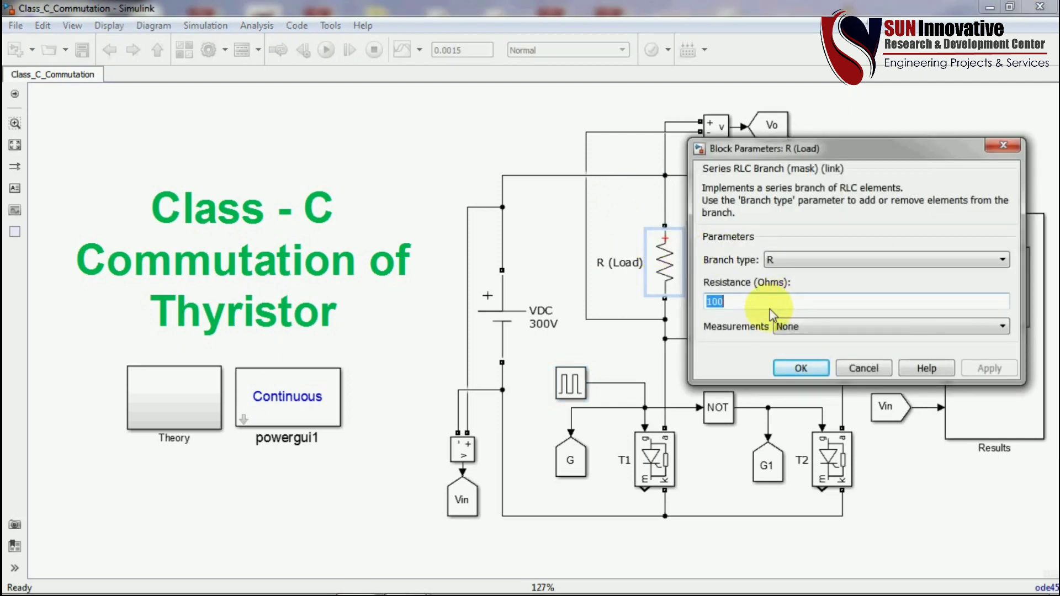
click(802, 379)
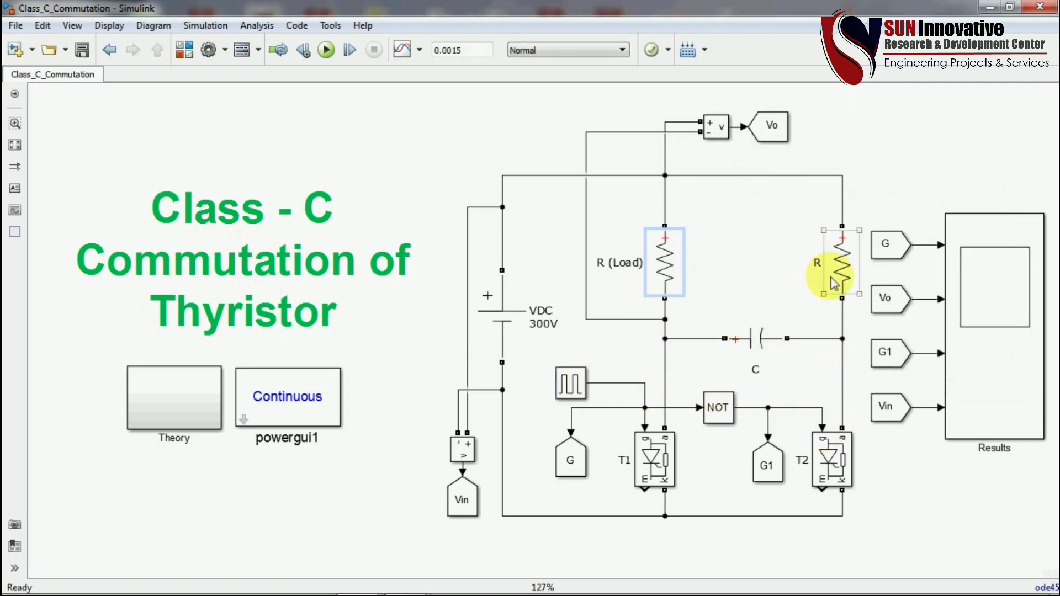
- Check the capacitance parameter of the commutating capacitor C between the two thyristor branches
click(768, 360)
double_click(769, 362)
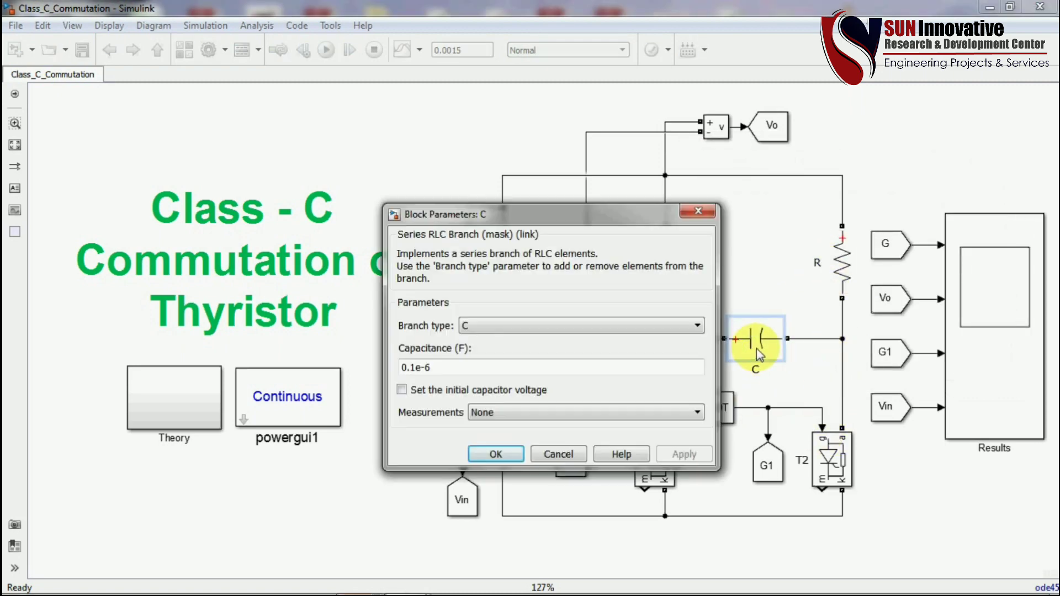
double_click(498, 367)
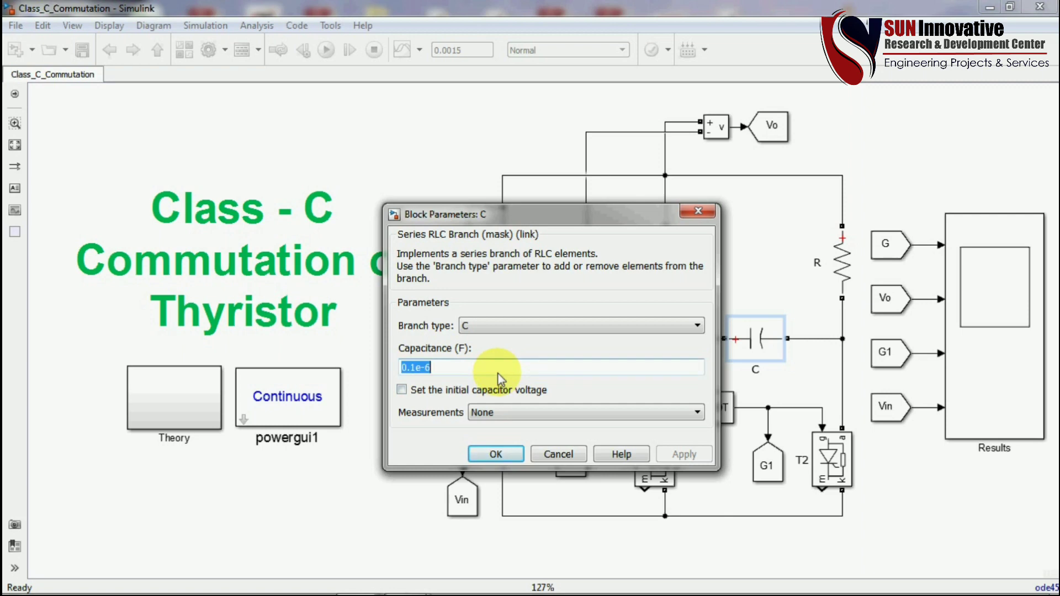
click(486, 454)
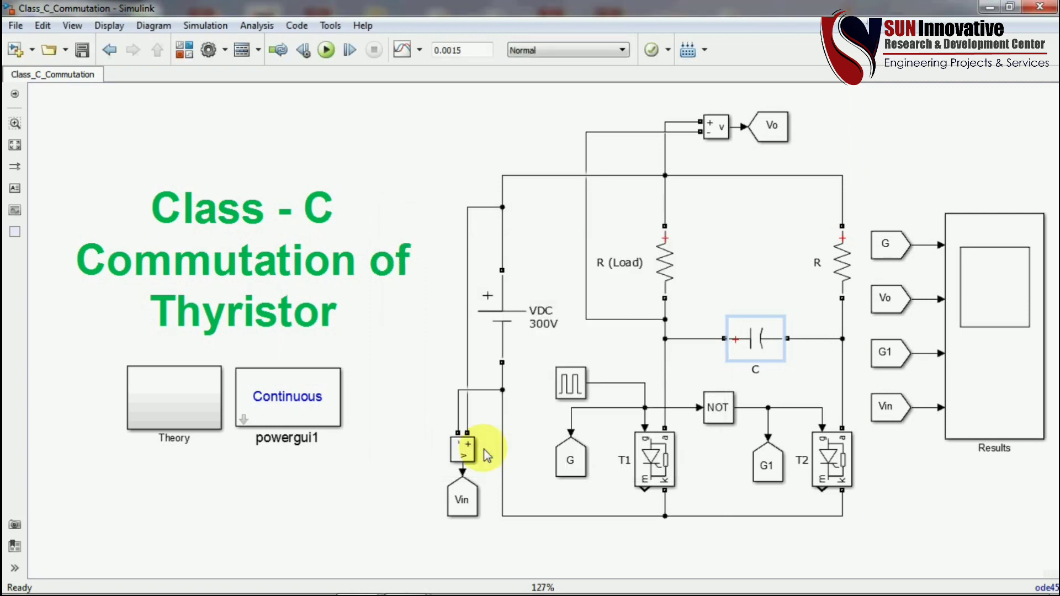
- Run the simulation of the Class C commutation circuit and show the waveforms in the Results scope
click(319, 61)
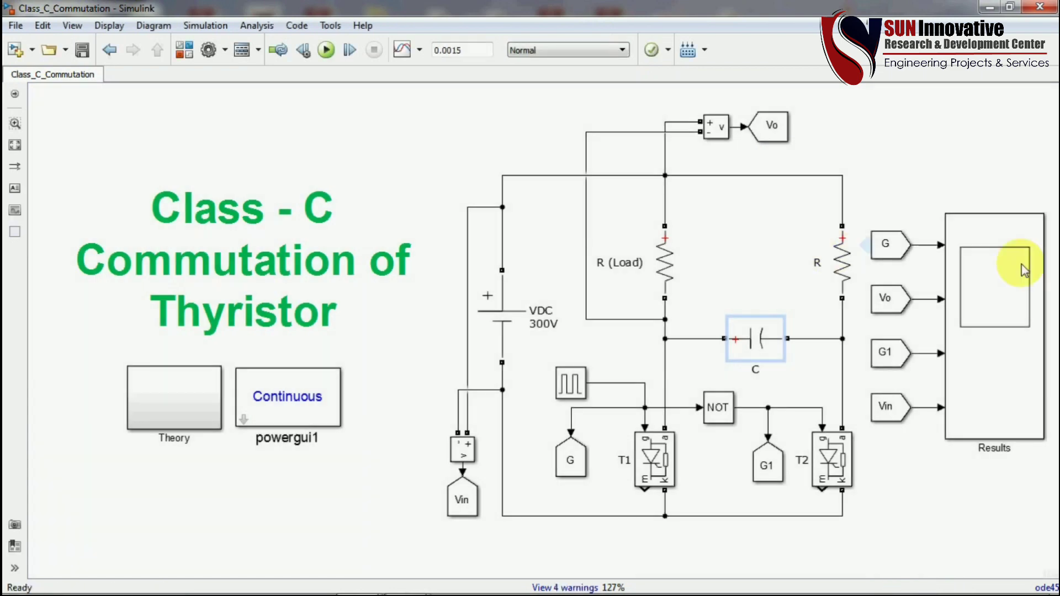
click(1006, 276)
double_click(1007, 276)
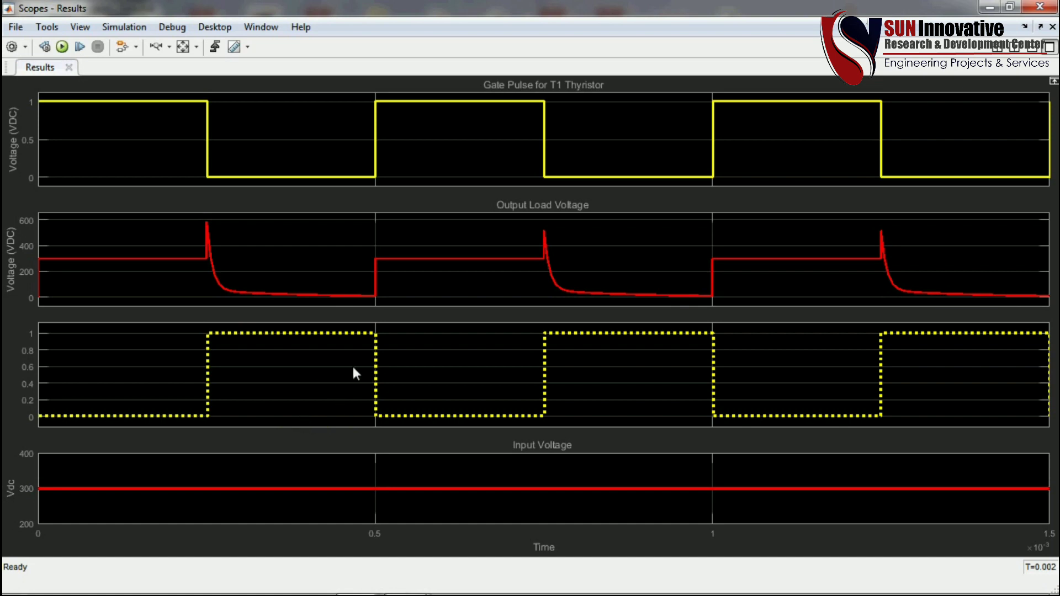
- Title the scope's third display "Gate Pulse of T2 Thyristor" and set its Y-label to "Magnitude (VDC)"
right_click(495, 365)
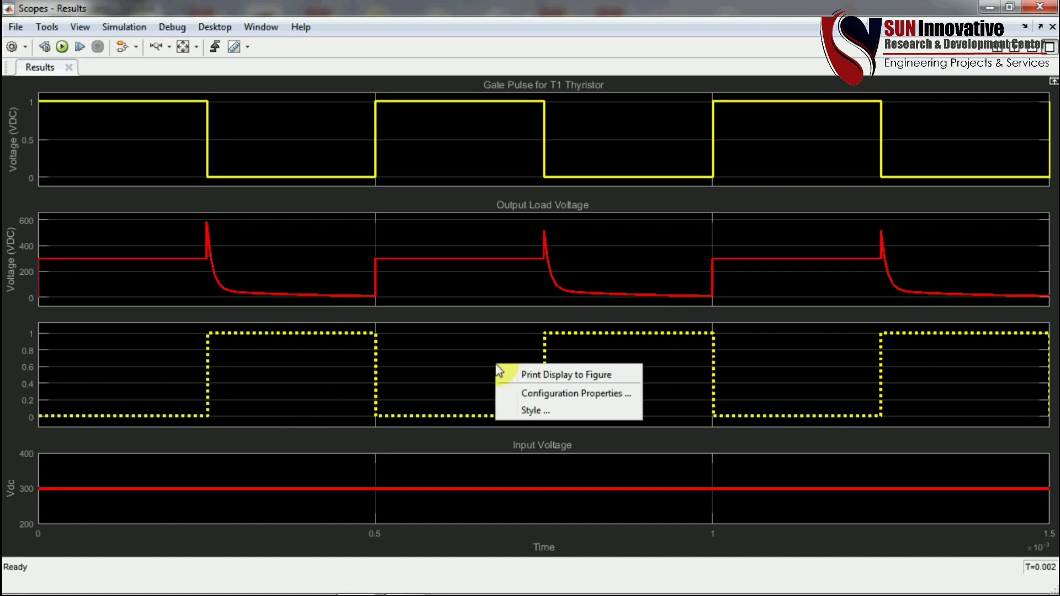
click(538, 394)
triple_click(578, 249)
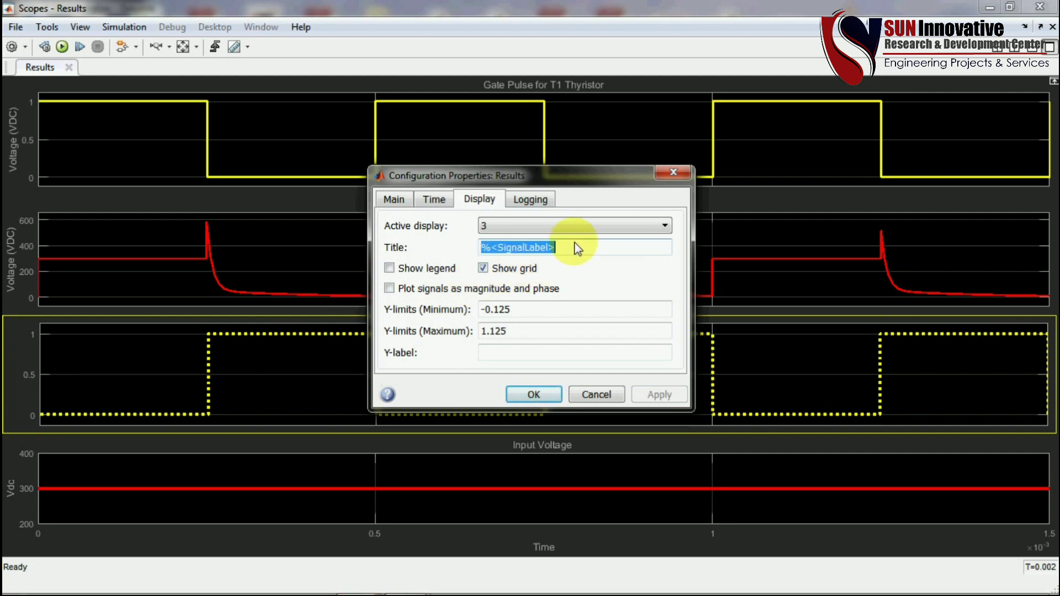
text(Gate Pulse )
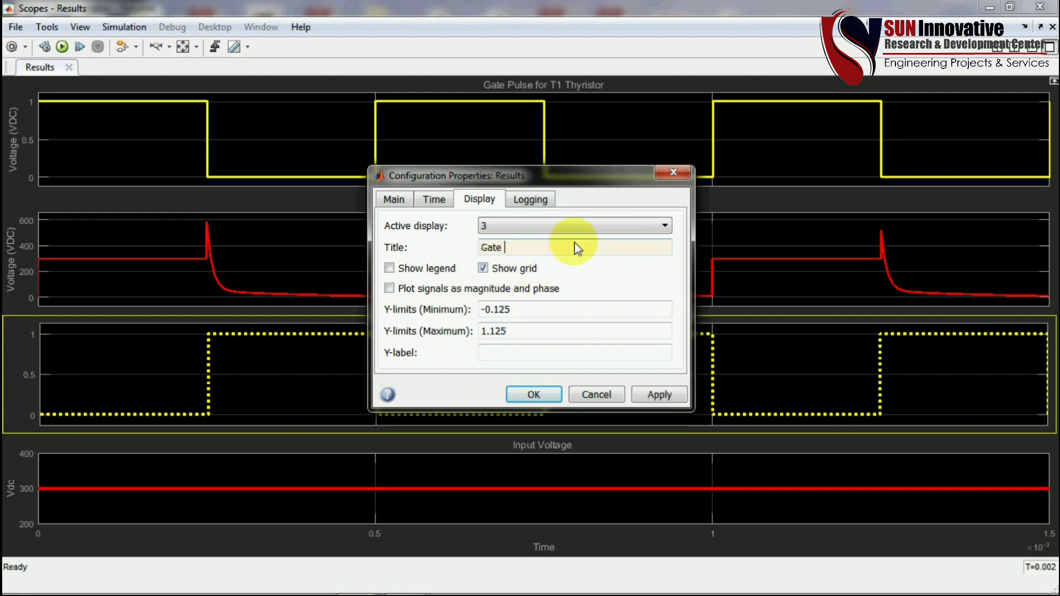
text(of T2 Thyristor)
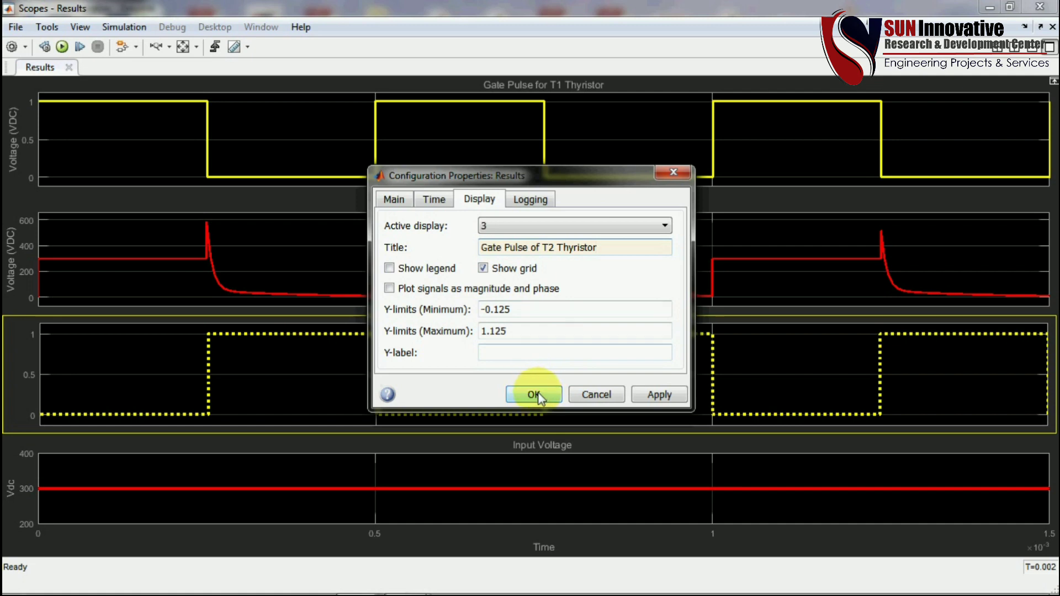
click(517, 360)
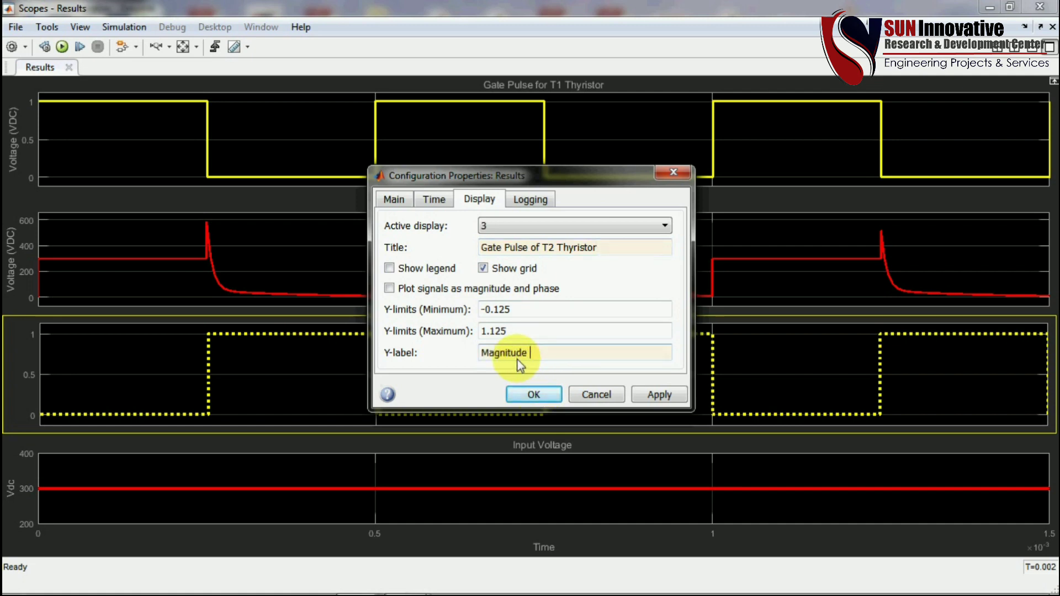
text(DC))
key(Return)
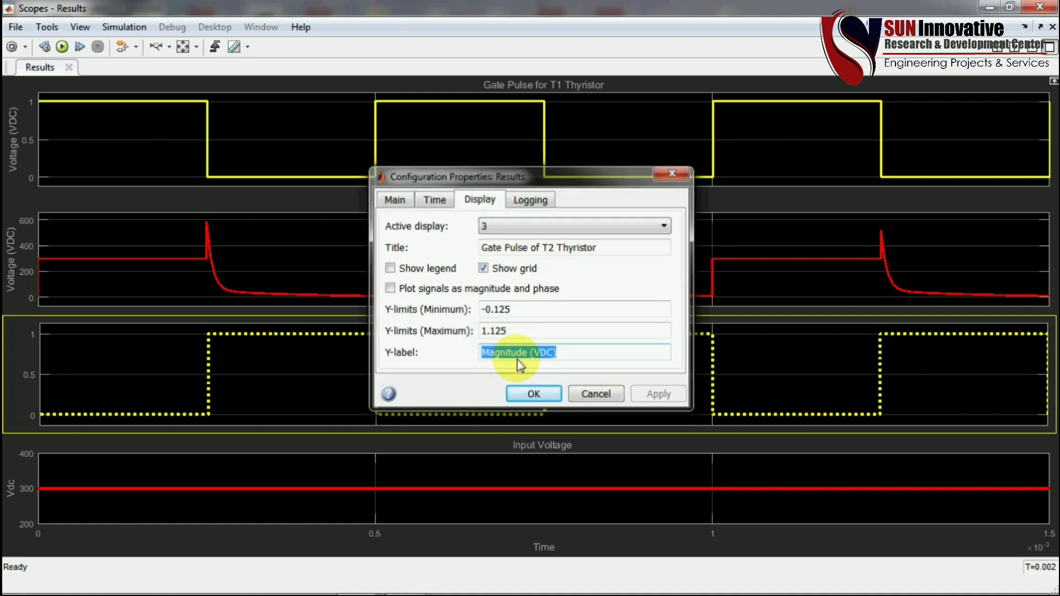
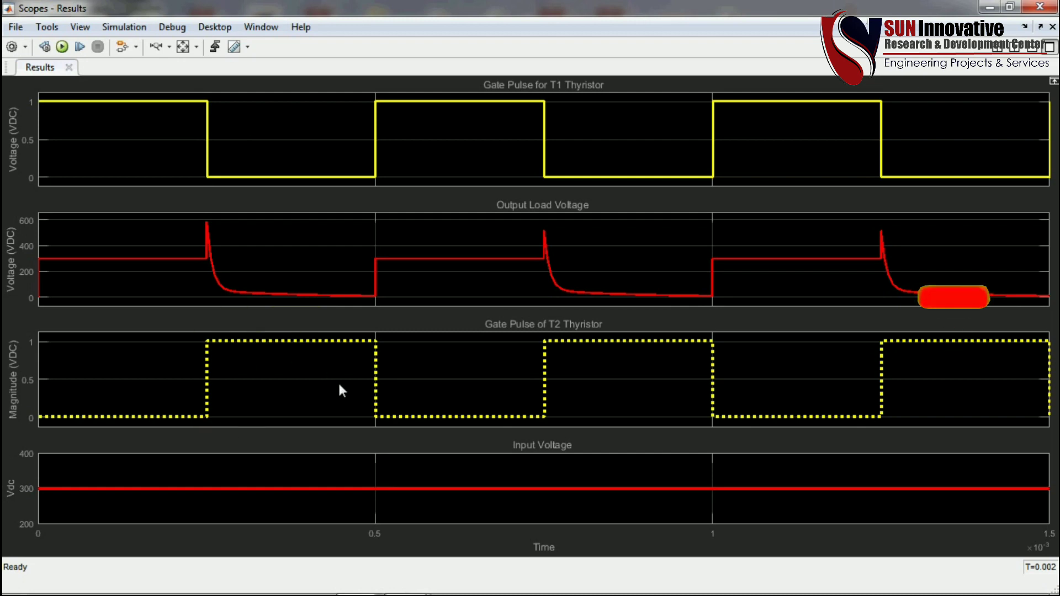
- Return to the model and examine the gate signal path from the pulse generator to T1 and through the NOT block to T2
click(990, 7)
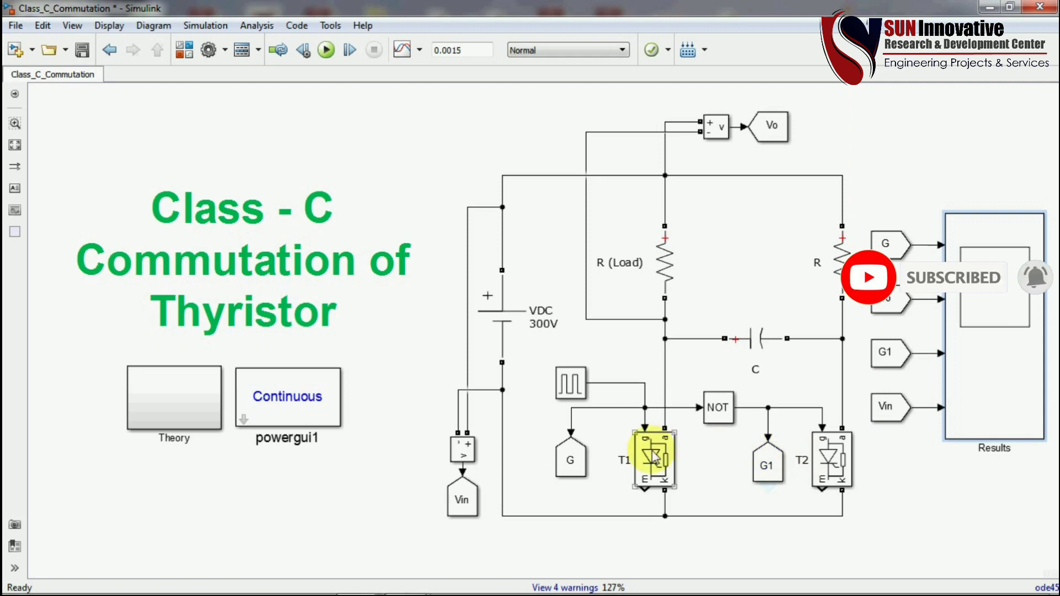
click(564, 388)
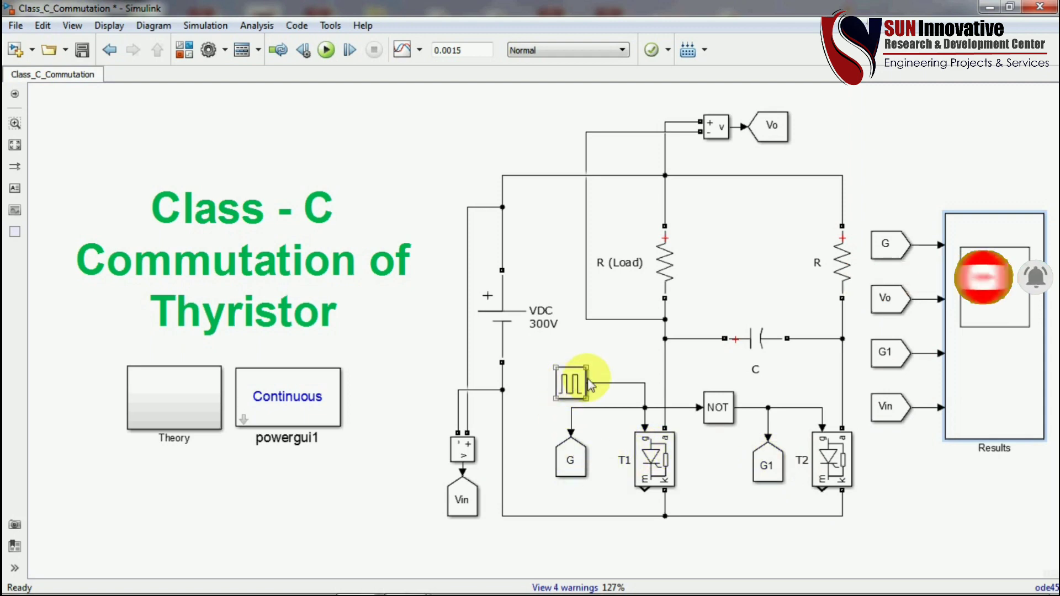
click(653, 470)
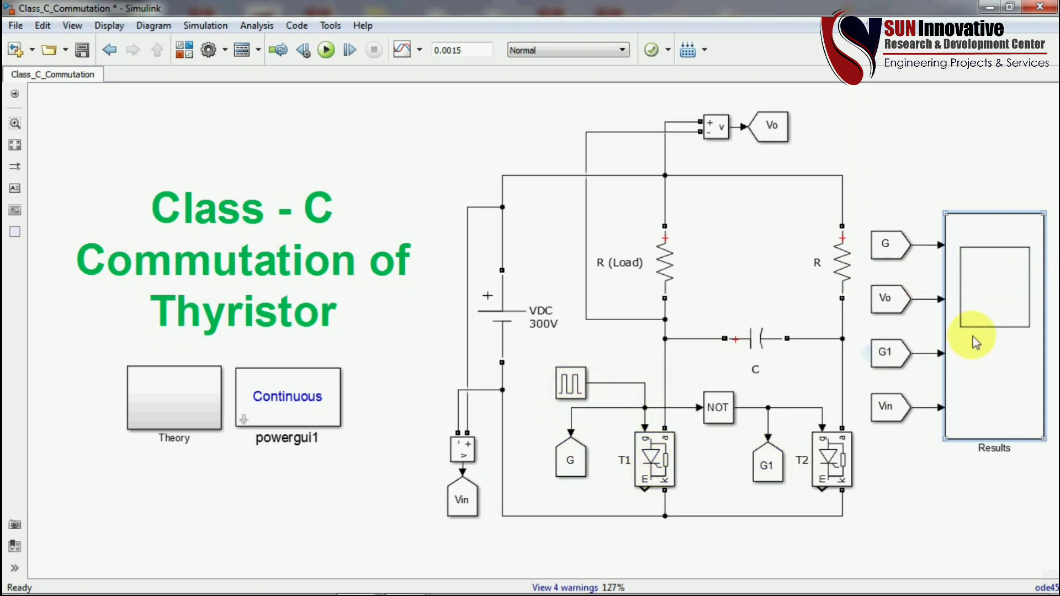
click(547, 167)
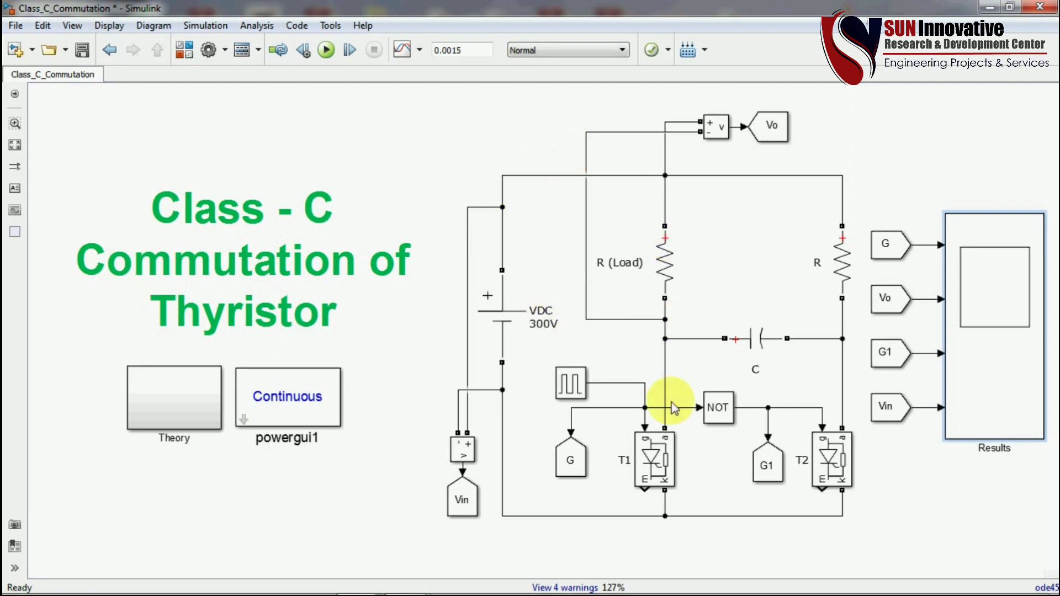
click(673, 448)
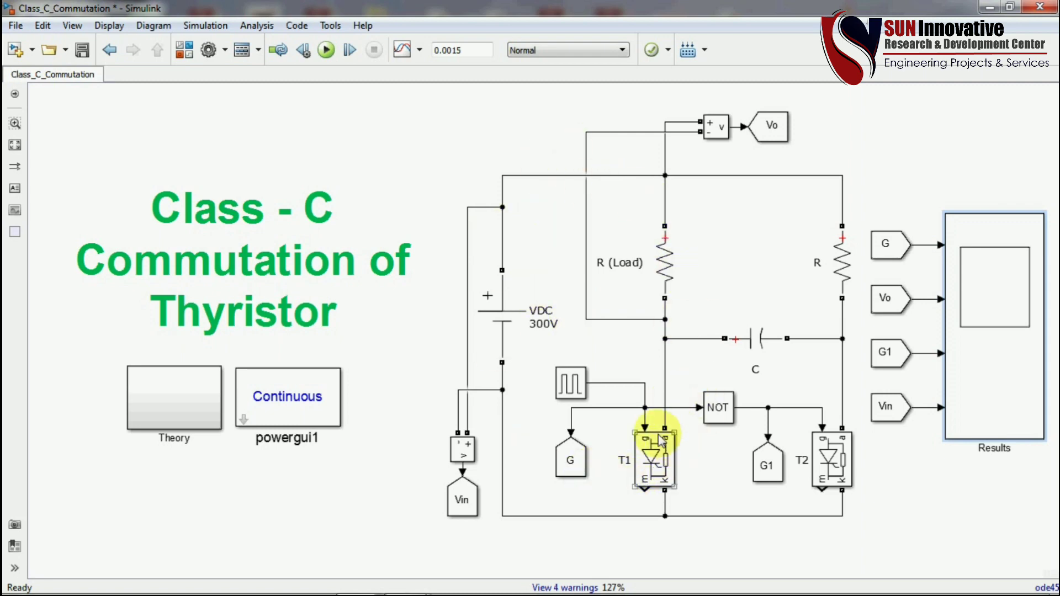
click(546, 235)
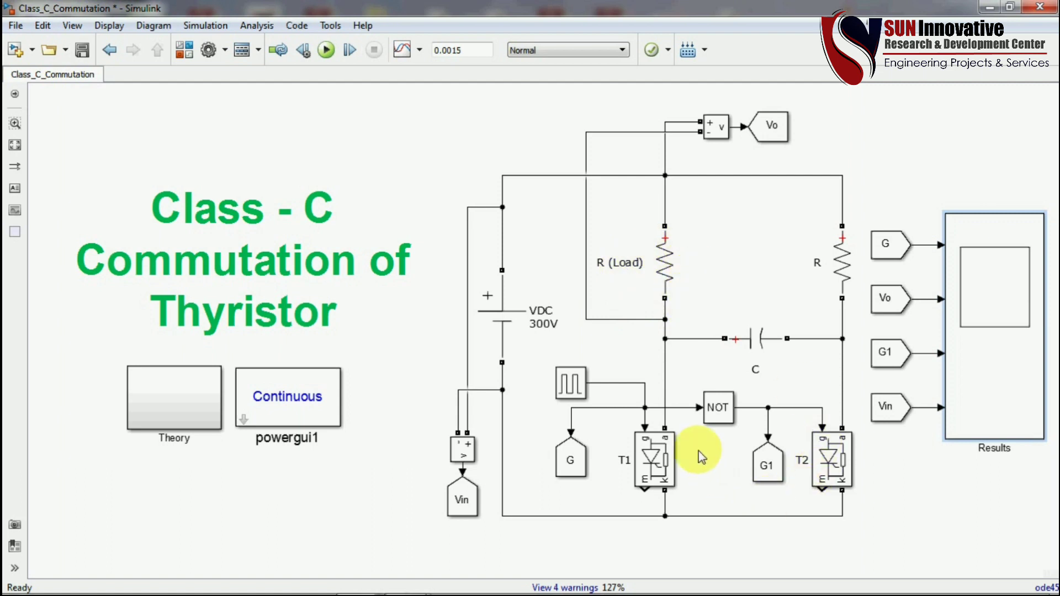
click(627, 465)
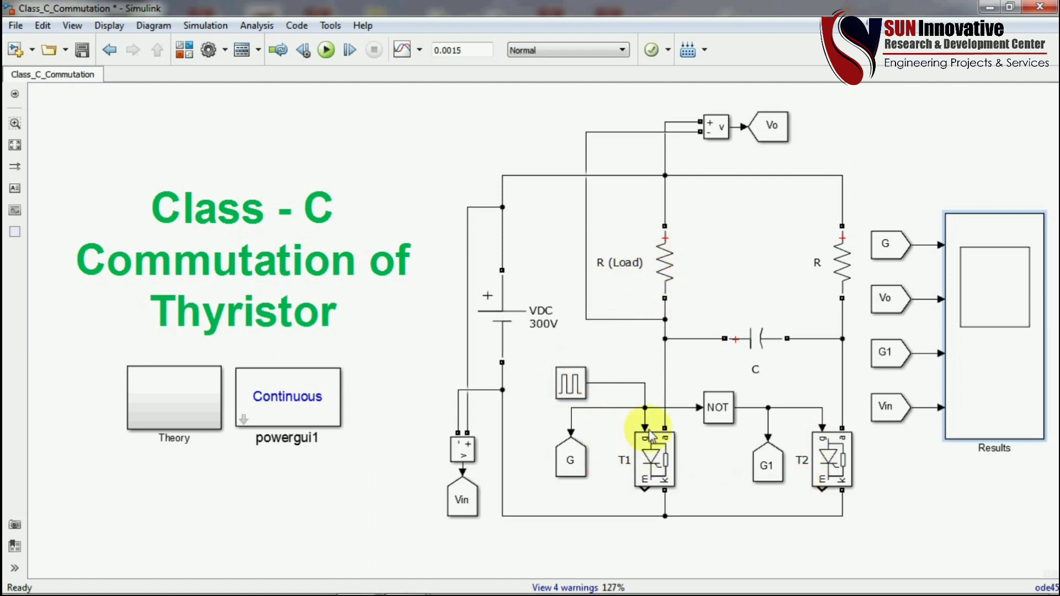
click(696, 379)
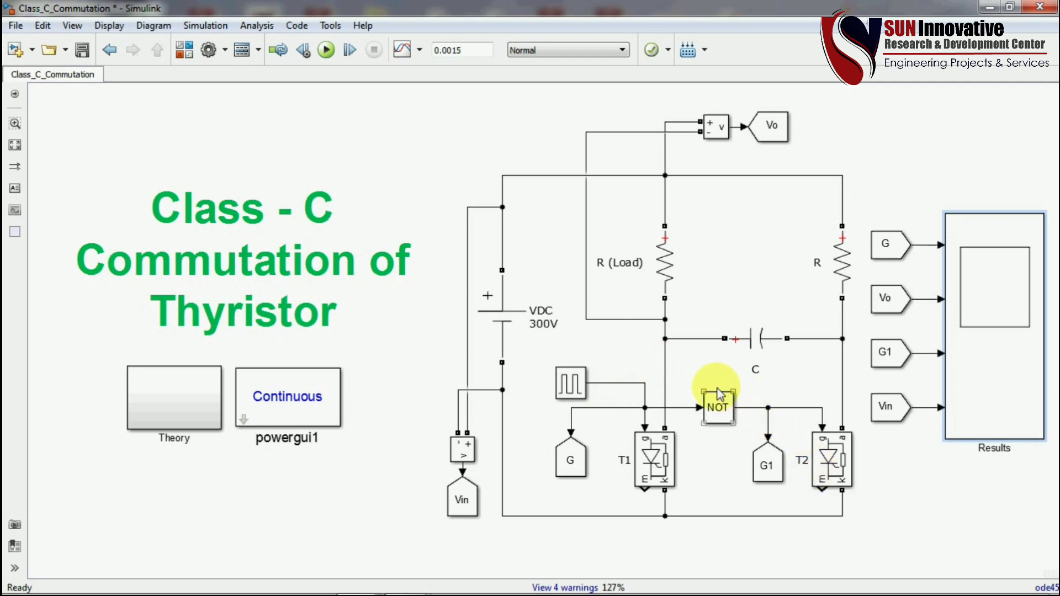
click(720, 408)
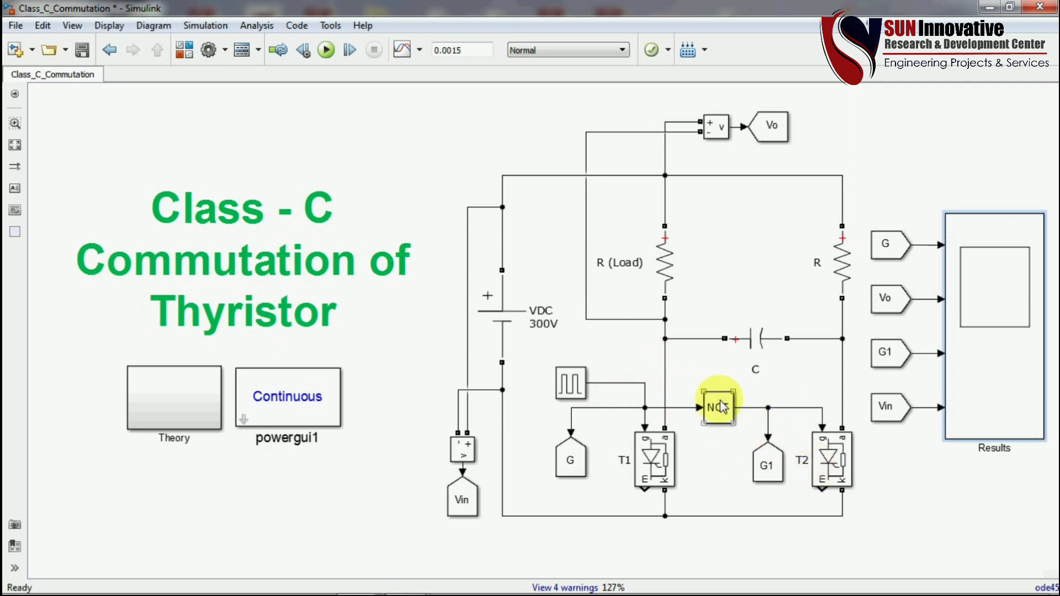
- Examine the output load voltage against both gate pulses in the Results scope, and select capacitor C back in the model
double_click(952, 276)
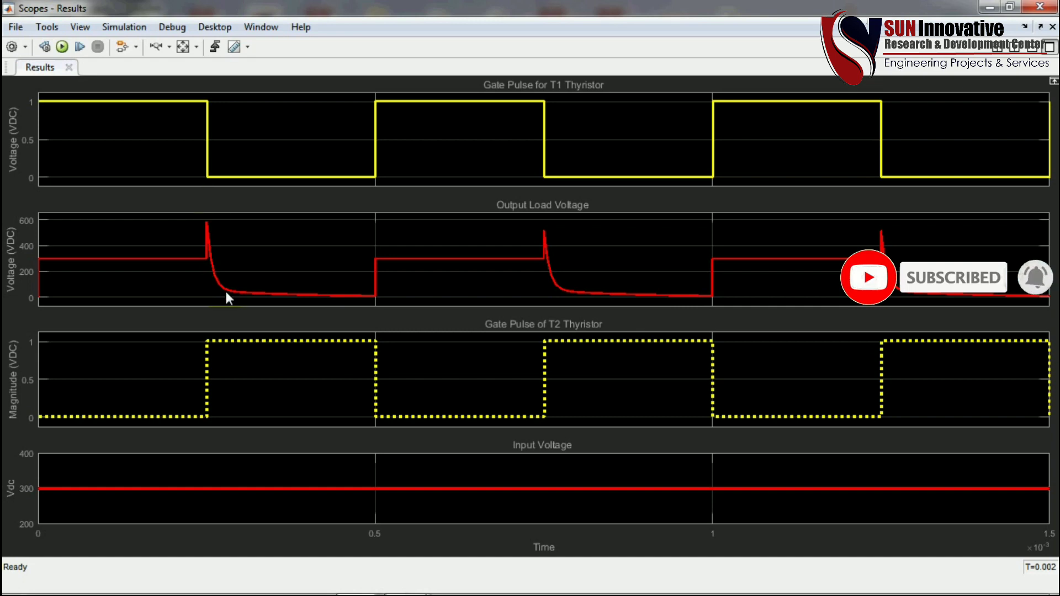
click(986, 10)
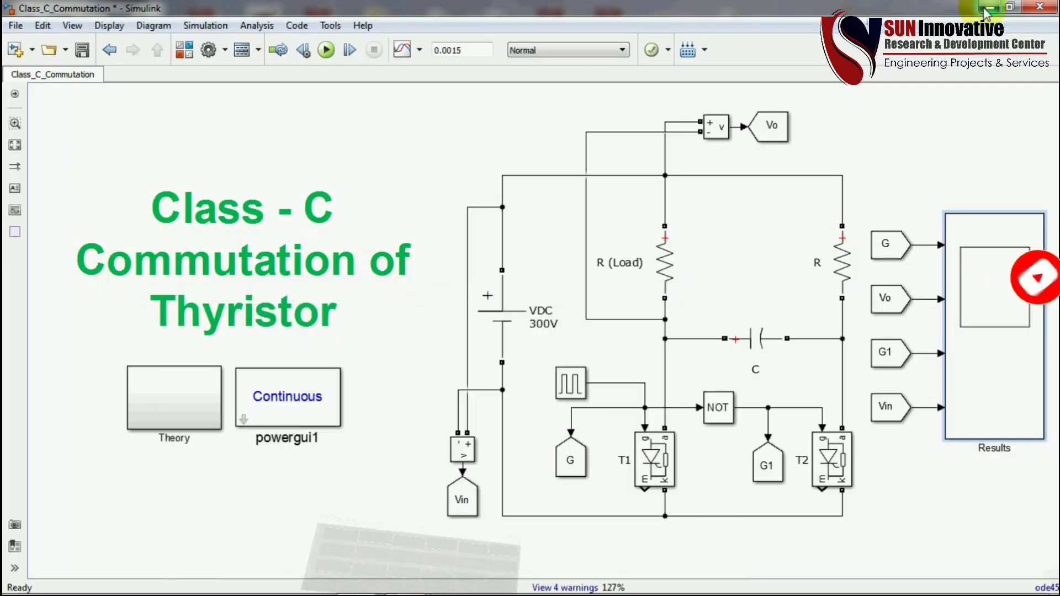
click(757, 344)
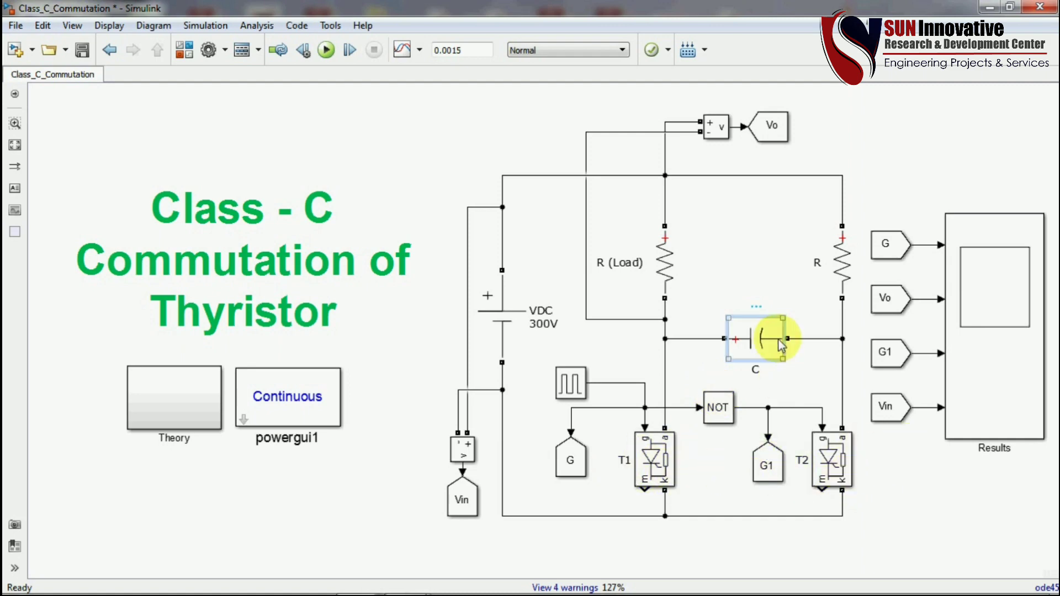
- Examine the output load voltage against the gate pulses in the Results scope, checking the role of capacitor C in the model
double_click(985, 300)
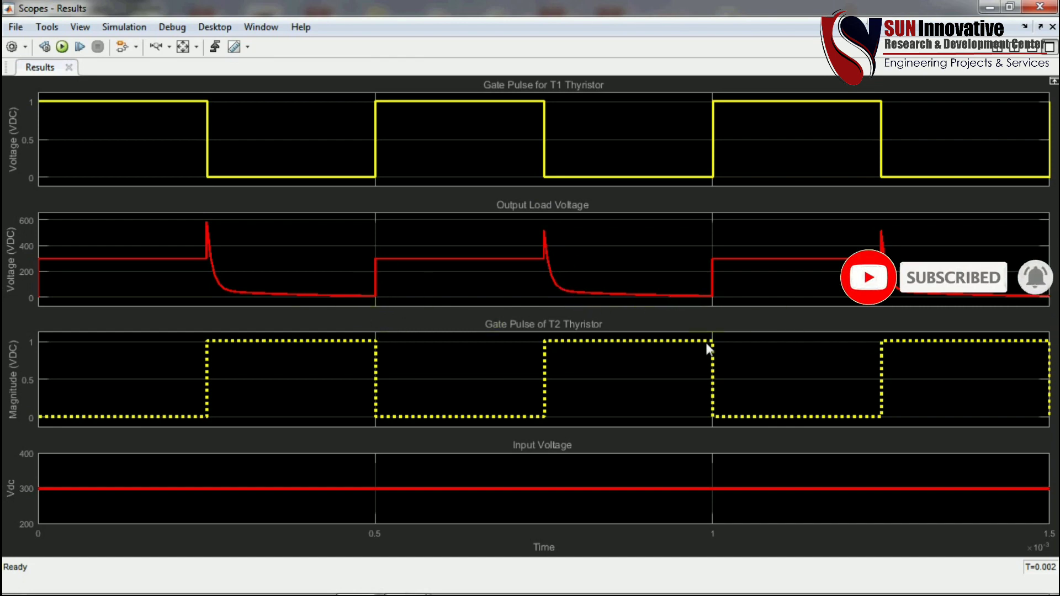
click(1028, 6)
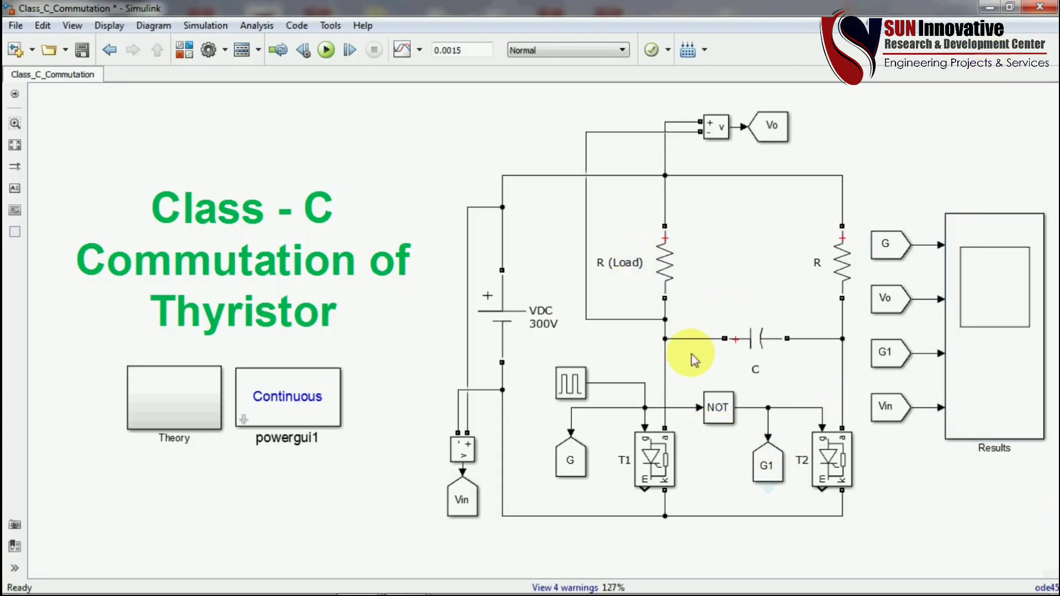
click(751, 334)
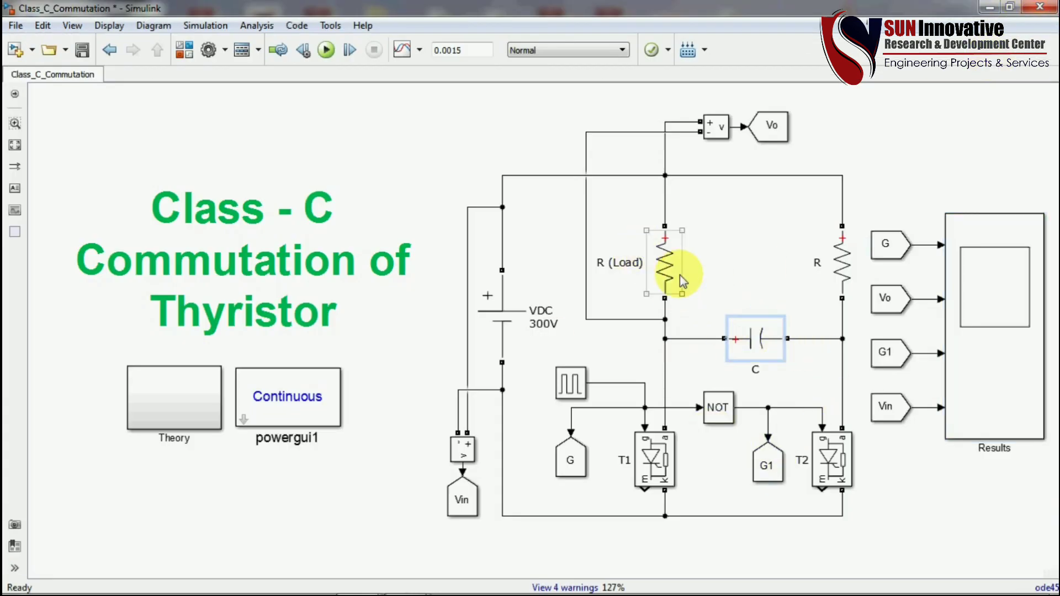
click(748, 359)
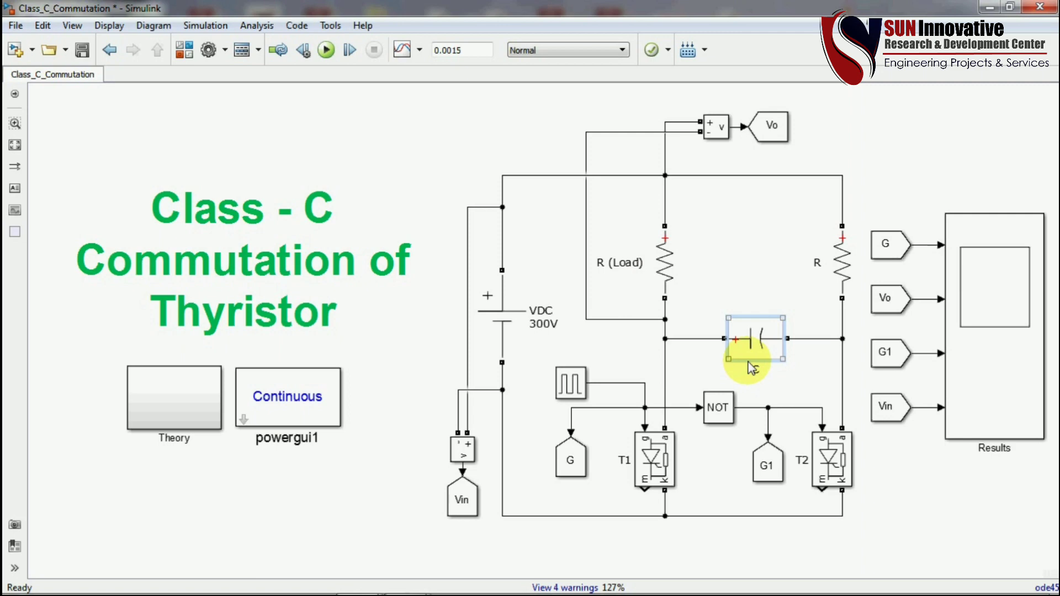
double_click(970, 293)
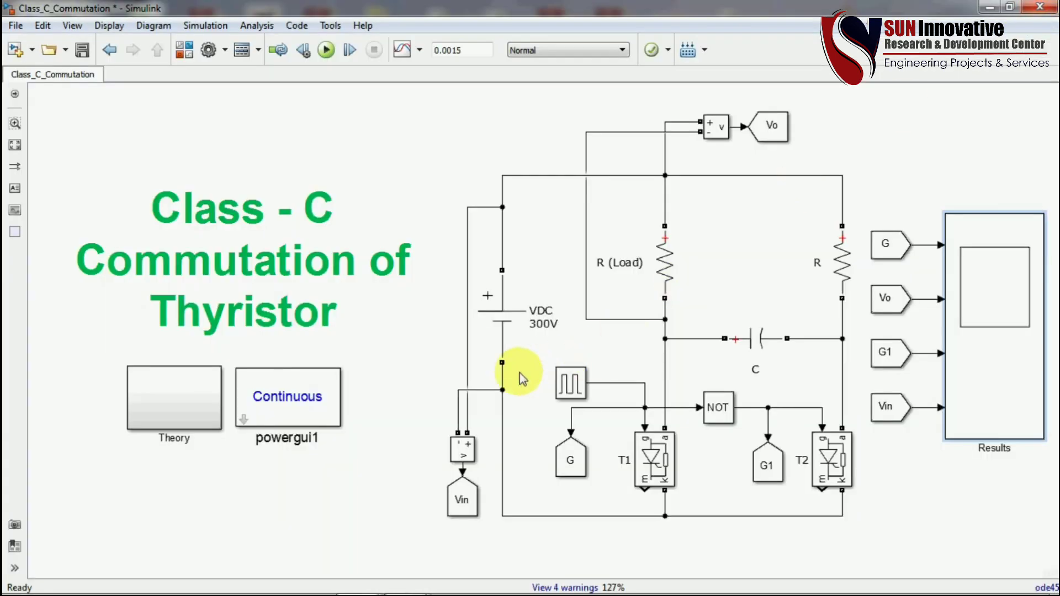
- Set the pulse width of the Pulse Generator block to 30 % of the period
double_click(574, 381)
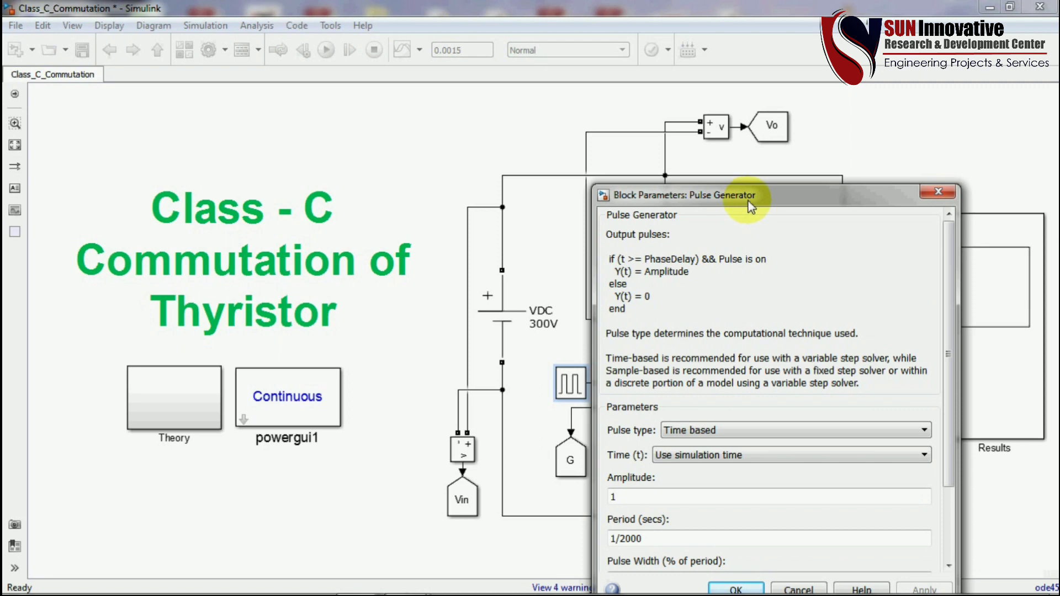
drag(749, 200, 690, 83)
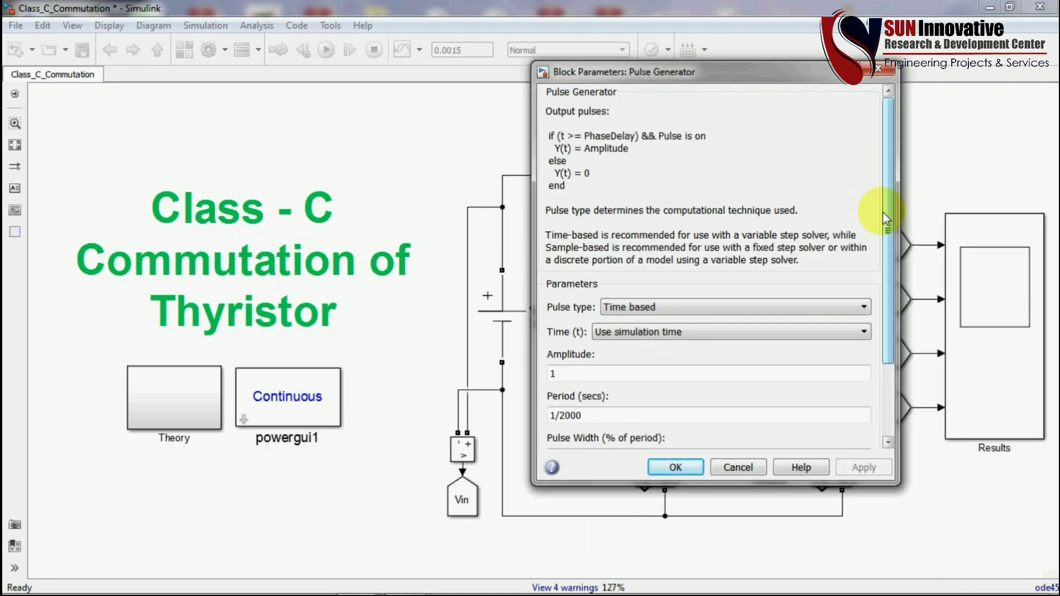
scroll(886, 208, down, 3)
double_click(592, 362)
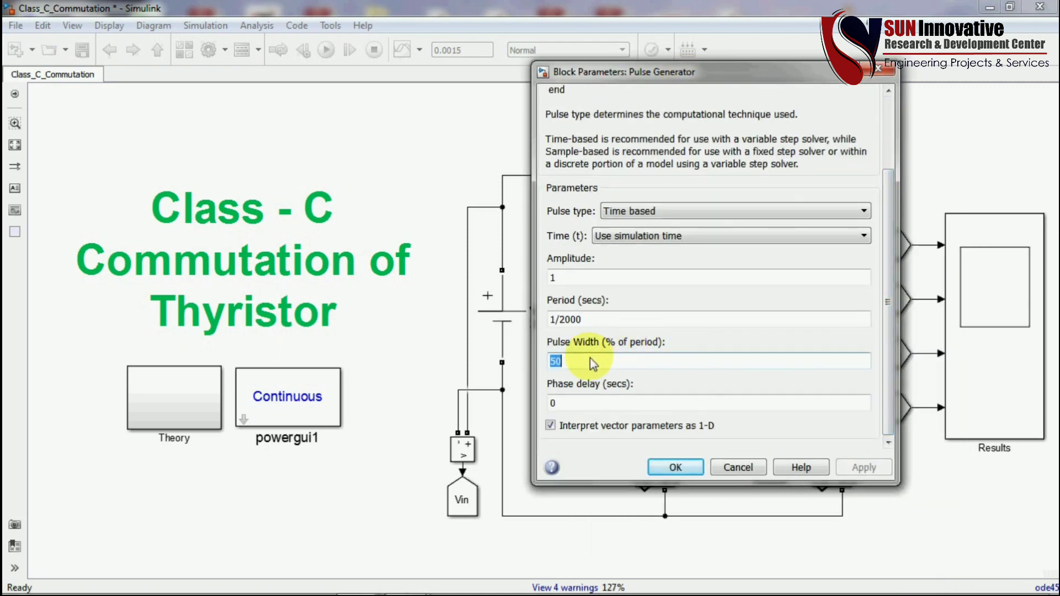
text(30)
key(Return)
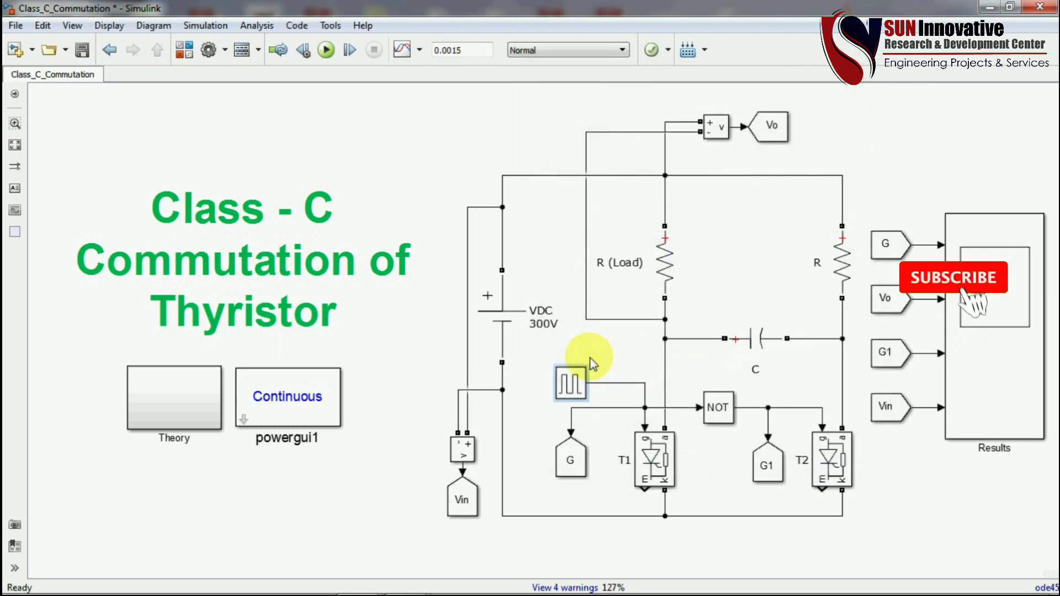
- Run the simulation, examine the load voltage and gate pulses in the Results scope, and return to the model
click(324, 52)
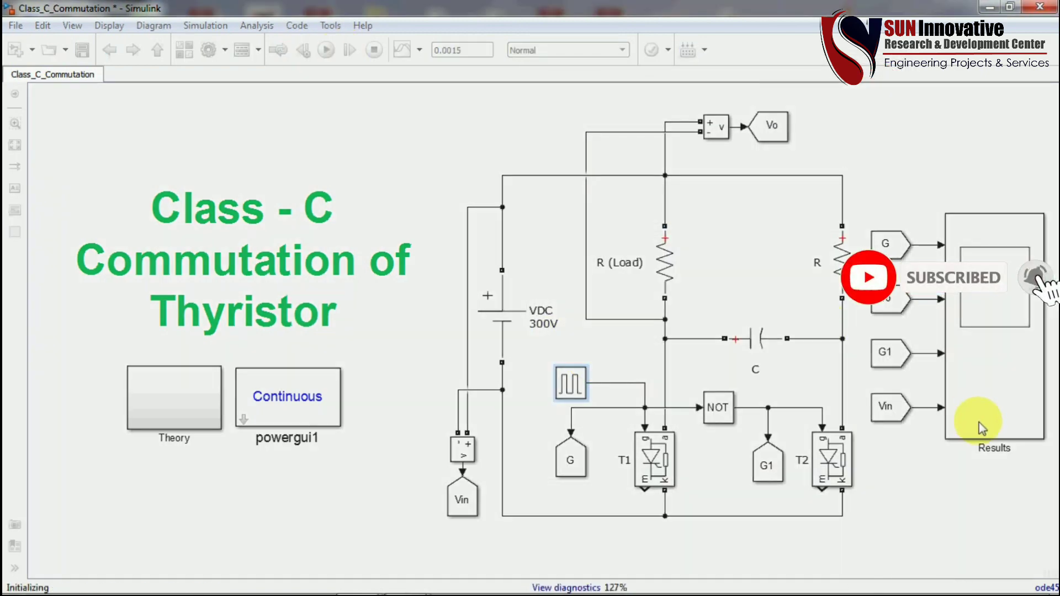
click(986, 334)
double_click(985, 332)
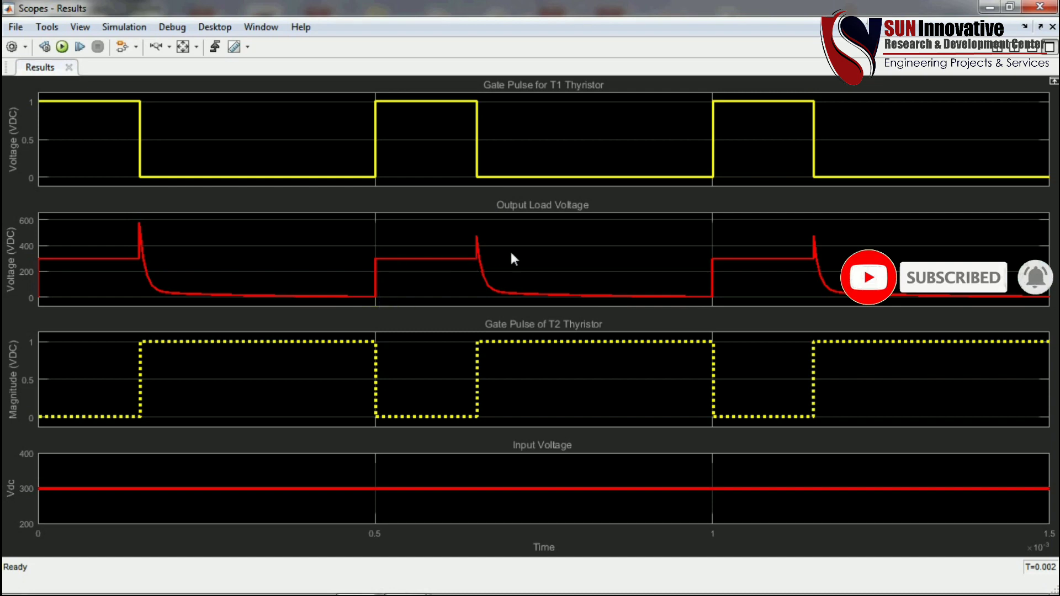
key(alt+Tab)
click(524, 478)
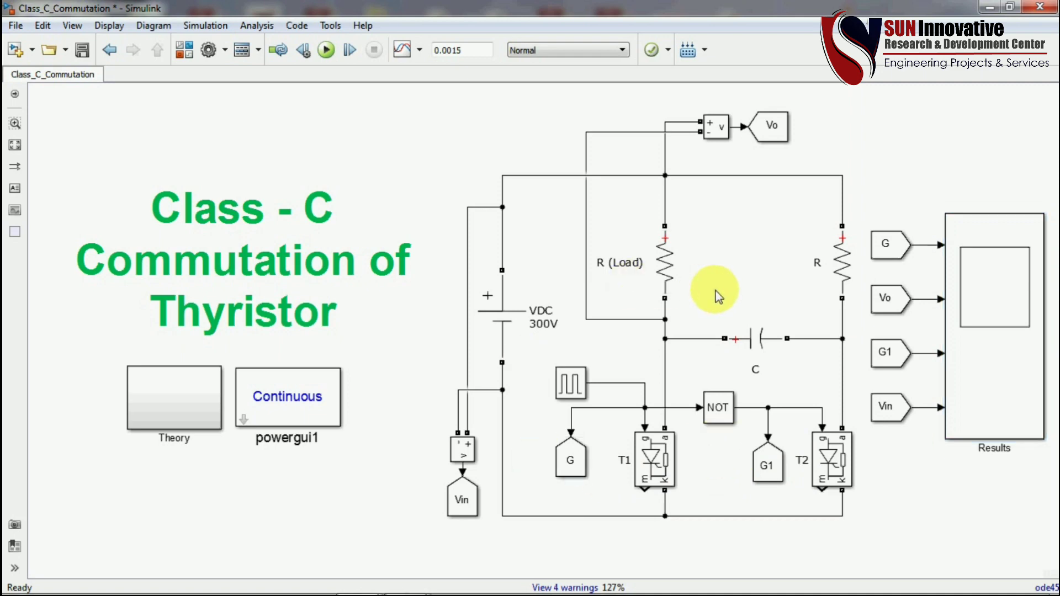
mouse_move(715, 295)
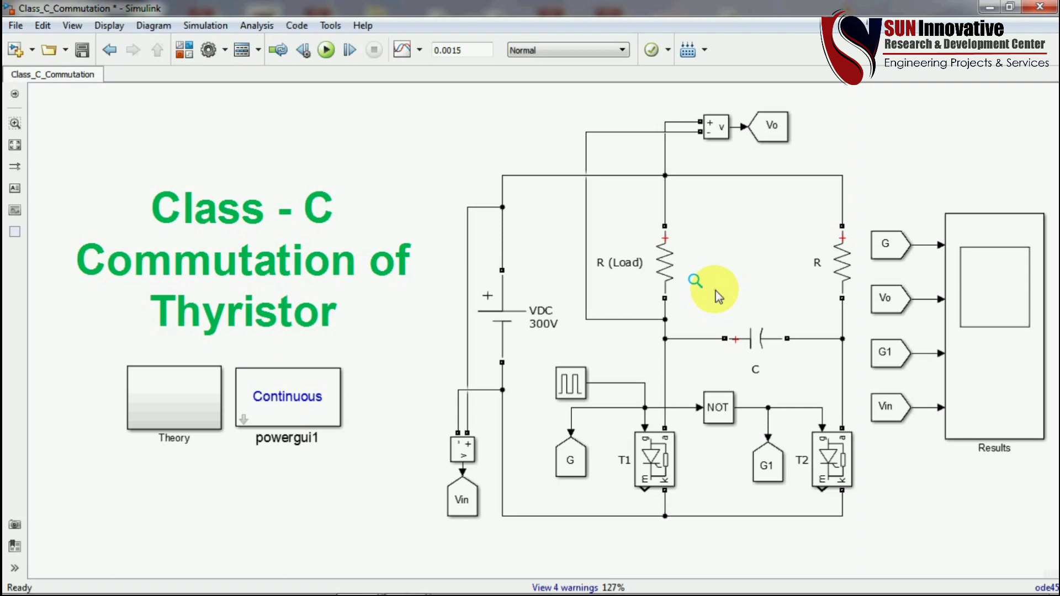